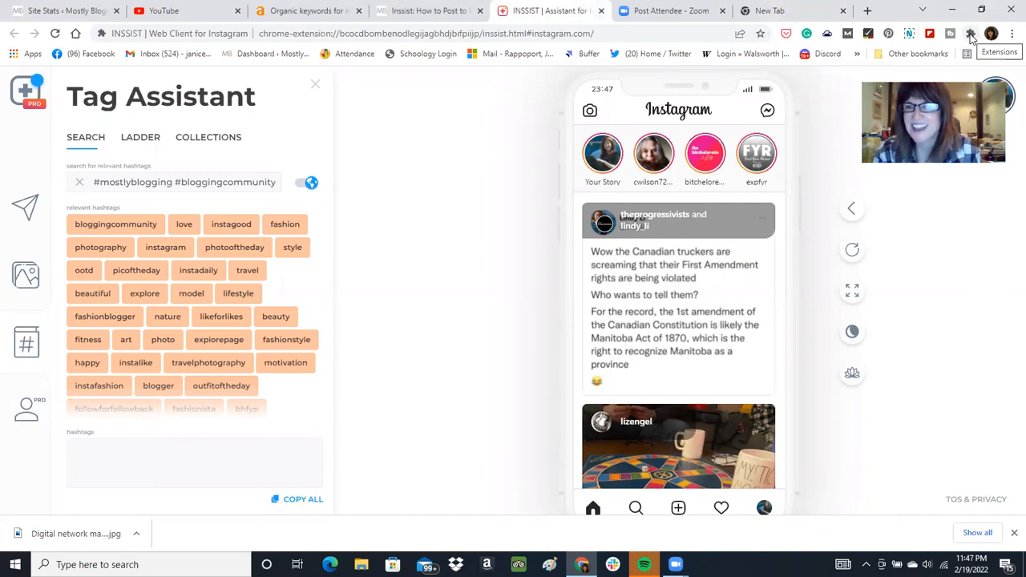
Launch the INSSIST web client extension and open a new scheduled post in the Post Assistant.
{"action": "left_click", "coordinate": [971, 33]}
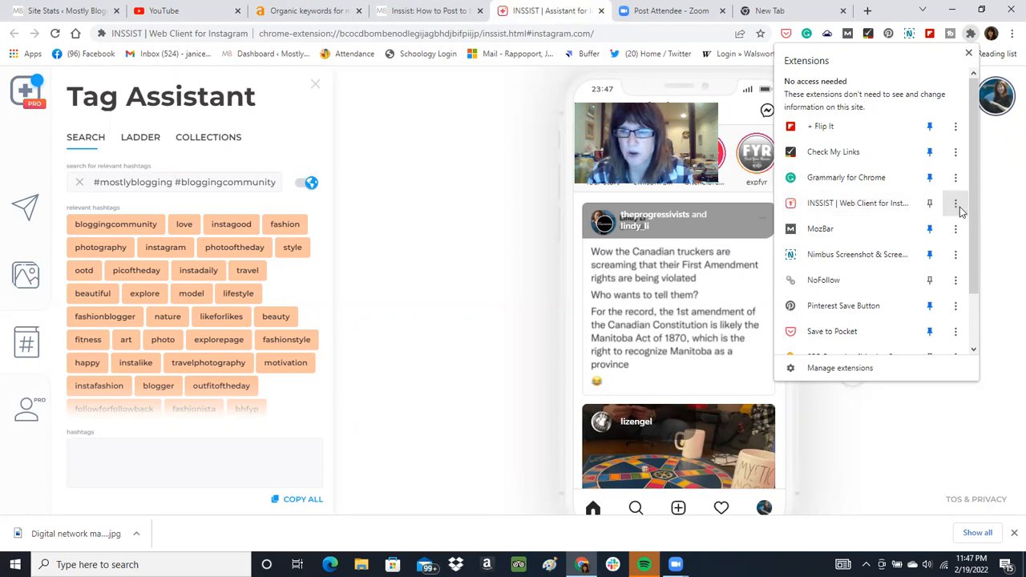
{"action": "left_click", "coordinate": [828, 206]}
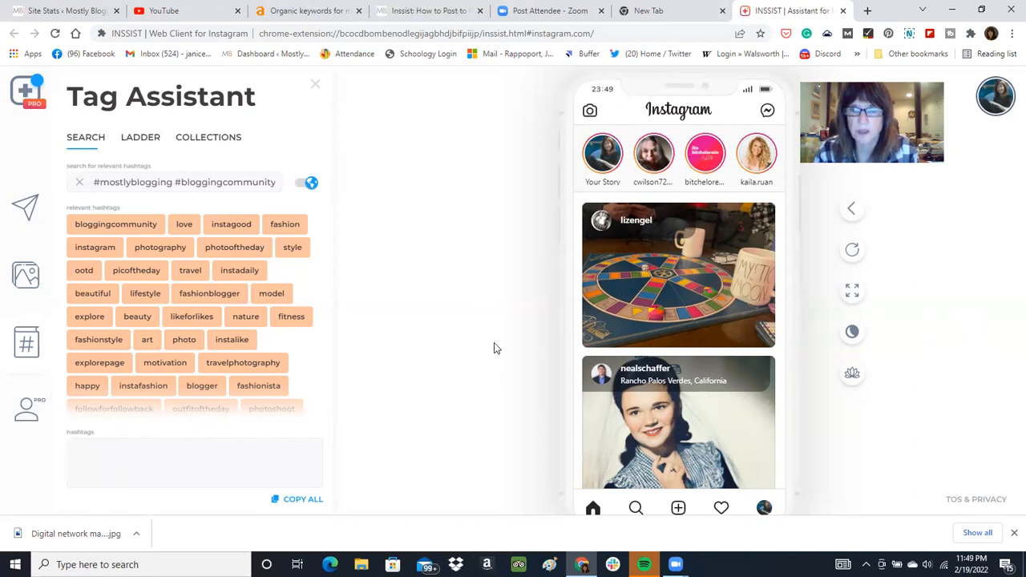
{"action": "left_click", "coordinate": [679, 510]}
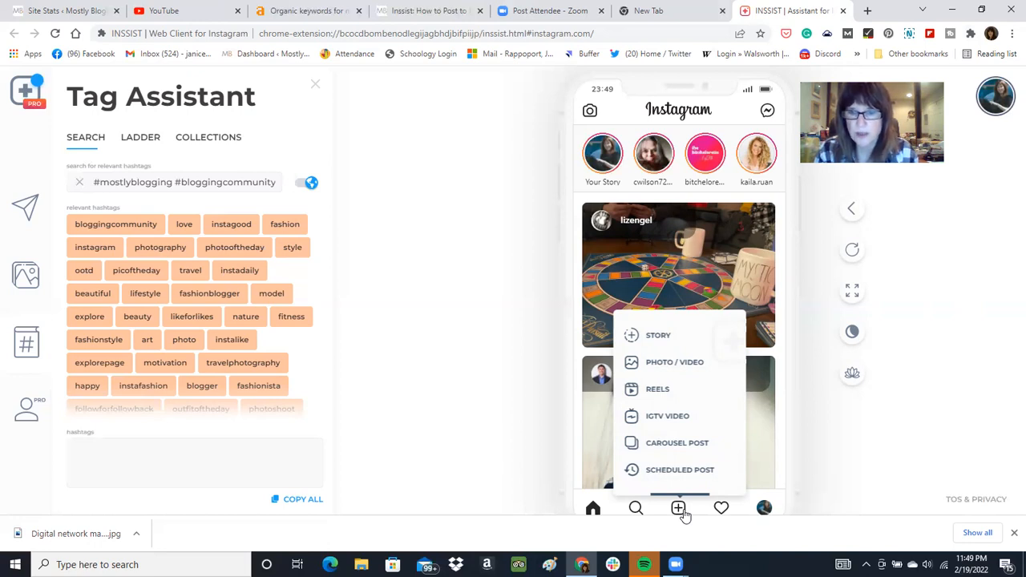
{"action": "left_click", "coordinate": [678, 510]}
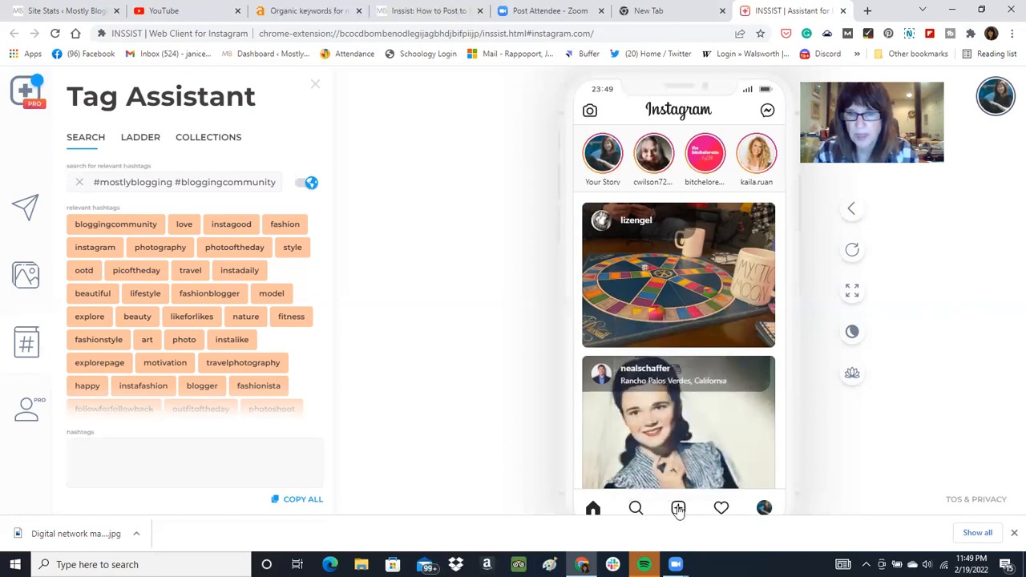
{"action": "left_click", "coordinate": [679, 509]}
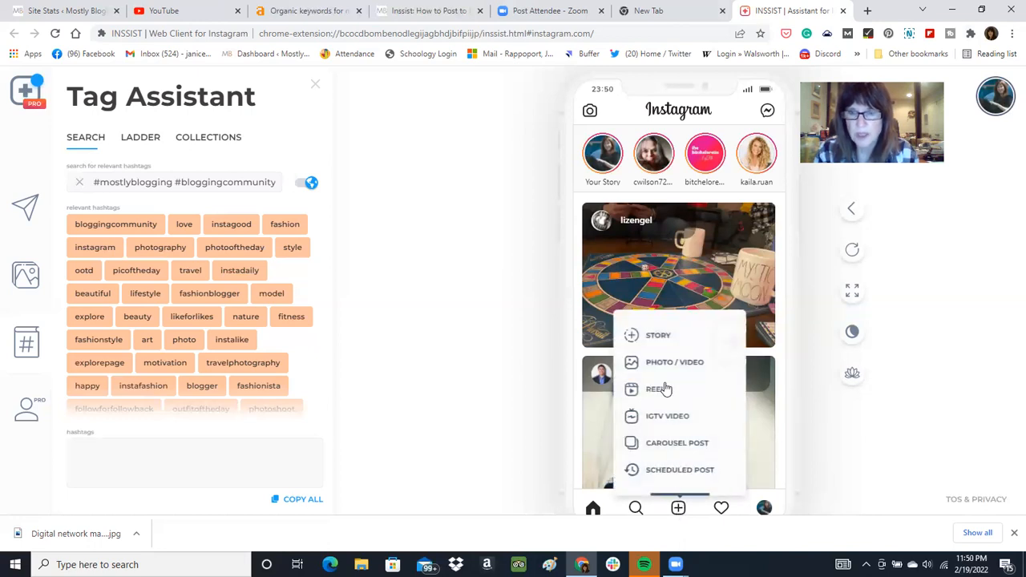
{"action": "left_click", "coordinate": [674, 476]}
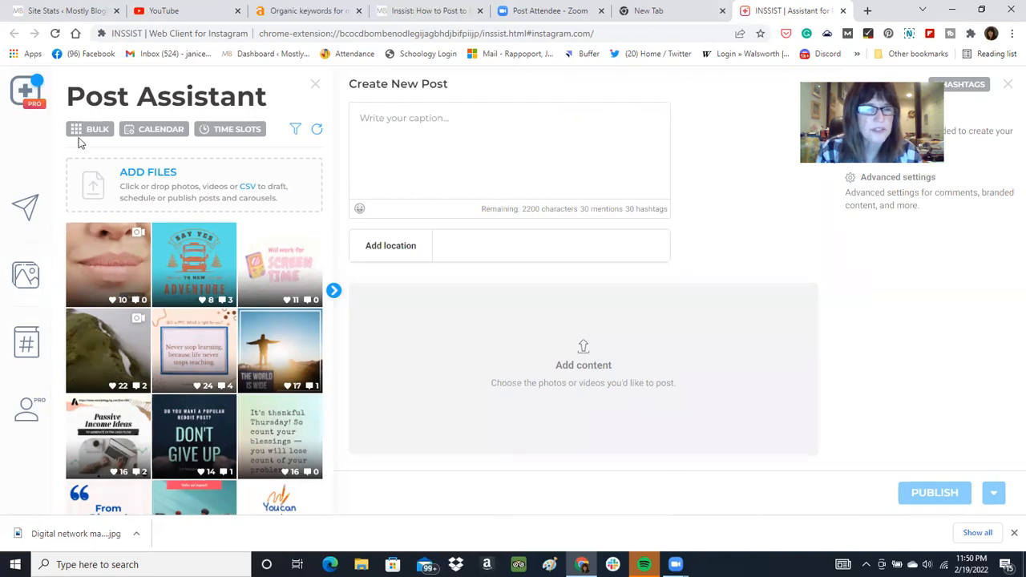
{"action": "left_click", "coordinate": [25, 93]}
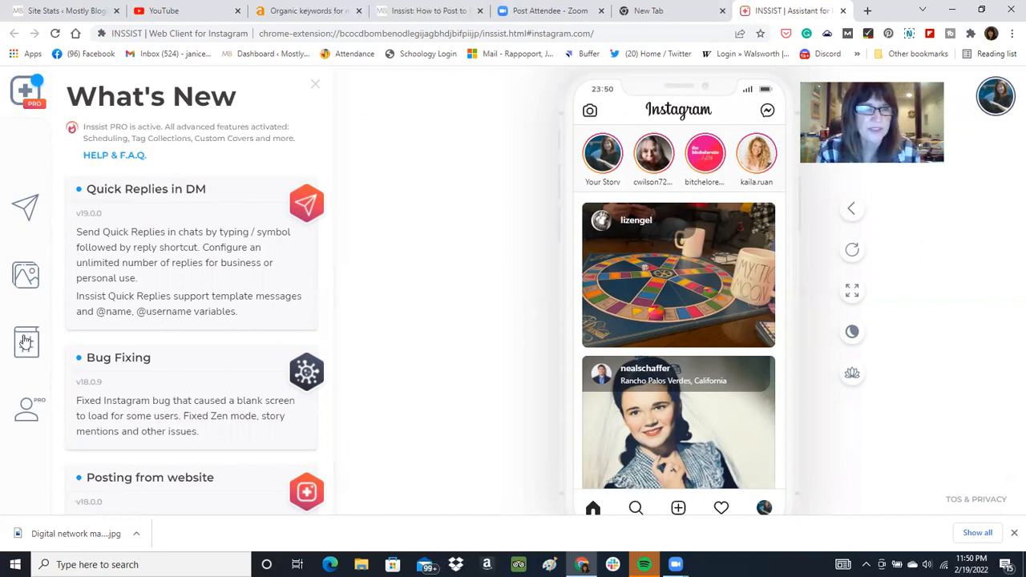
{"action": "left_click", "coordinate": [26, 276]}
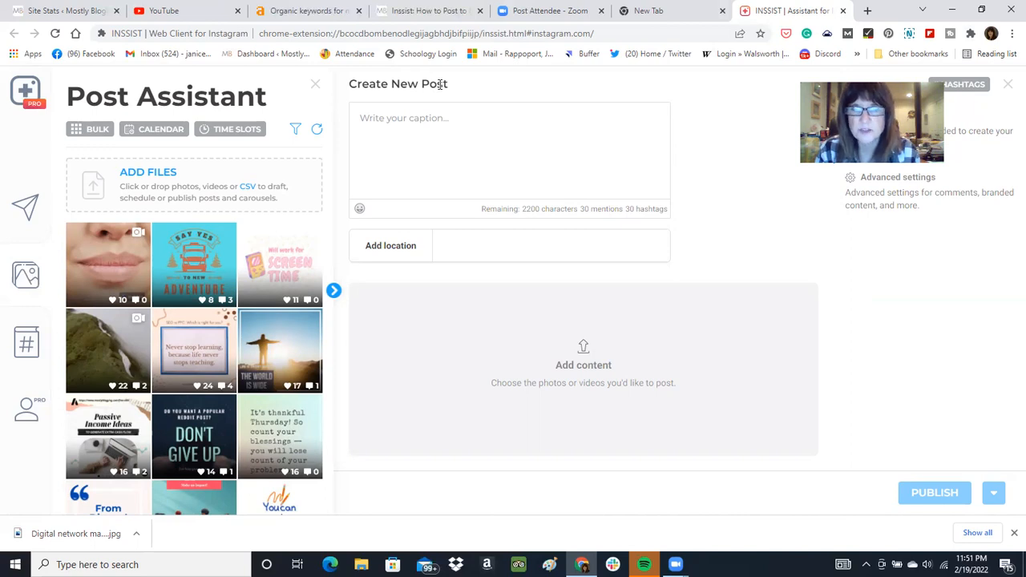
Start the post caption with "Do you want to have a dream blog?" and "You can have one with the tips in this video.".
{"action": "left_click", "coordinate": [412, 122]}
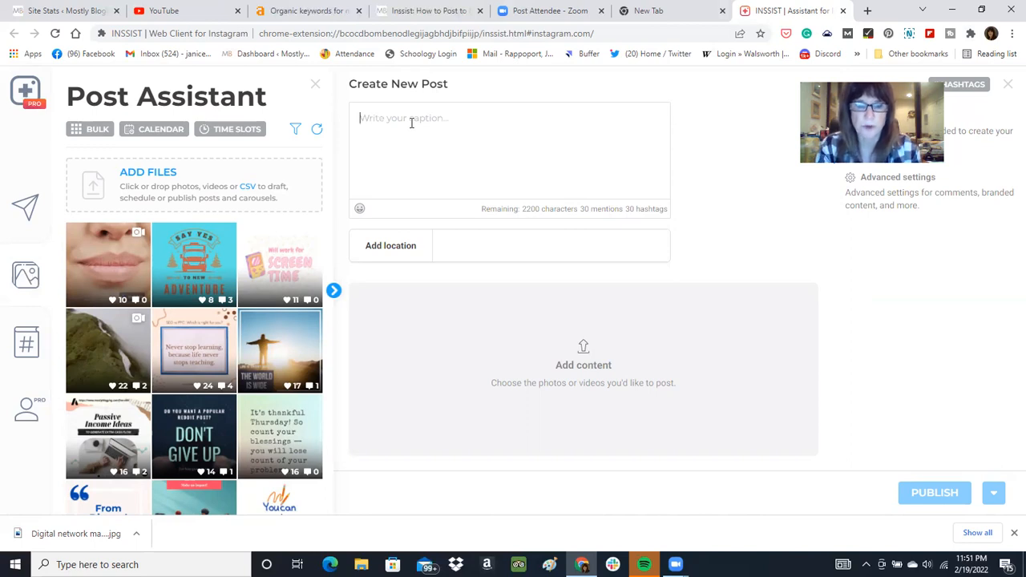
{"action": "type", "text": "Do "}
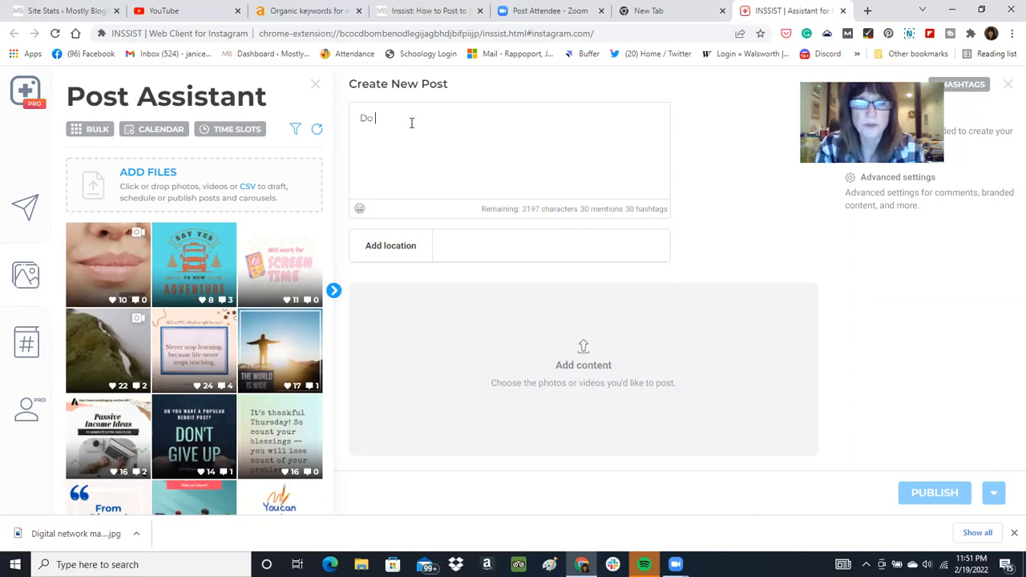
{"action": "type", "text": "you wan"}
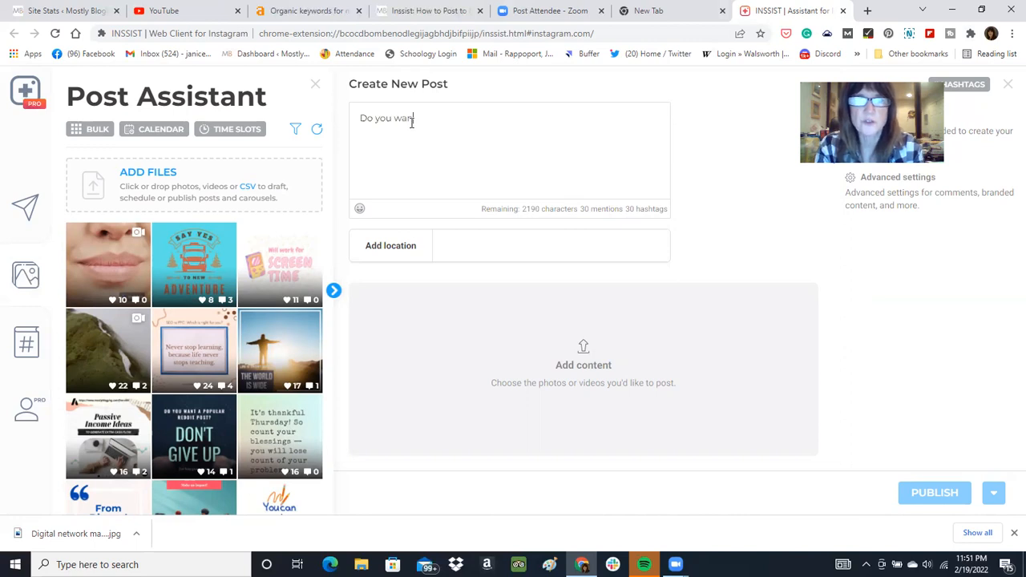
{"action": "type", "text": "t to have a d"}
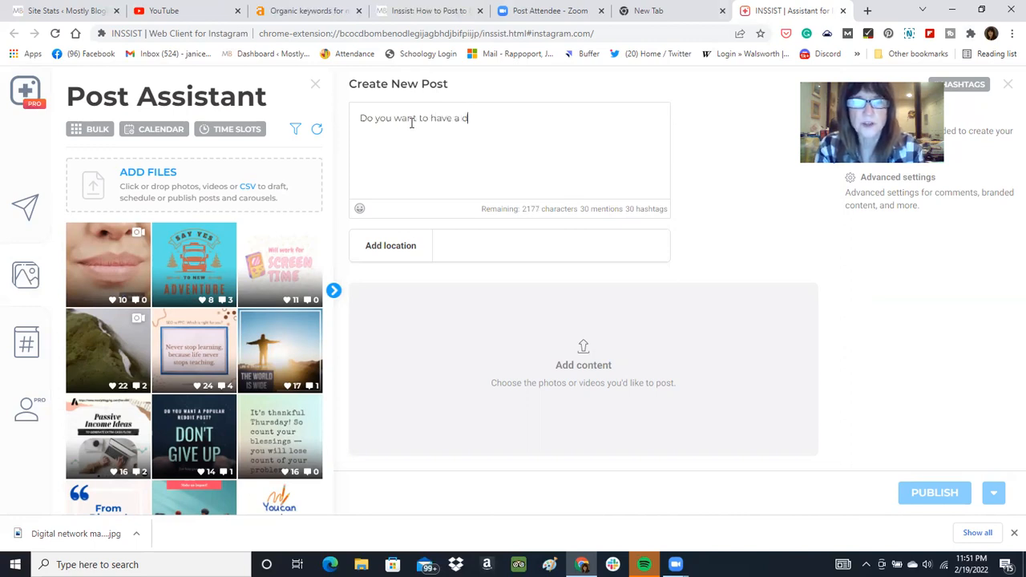
{"action": "type", "text": "ream blog? "}
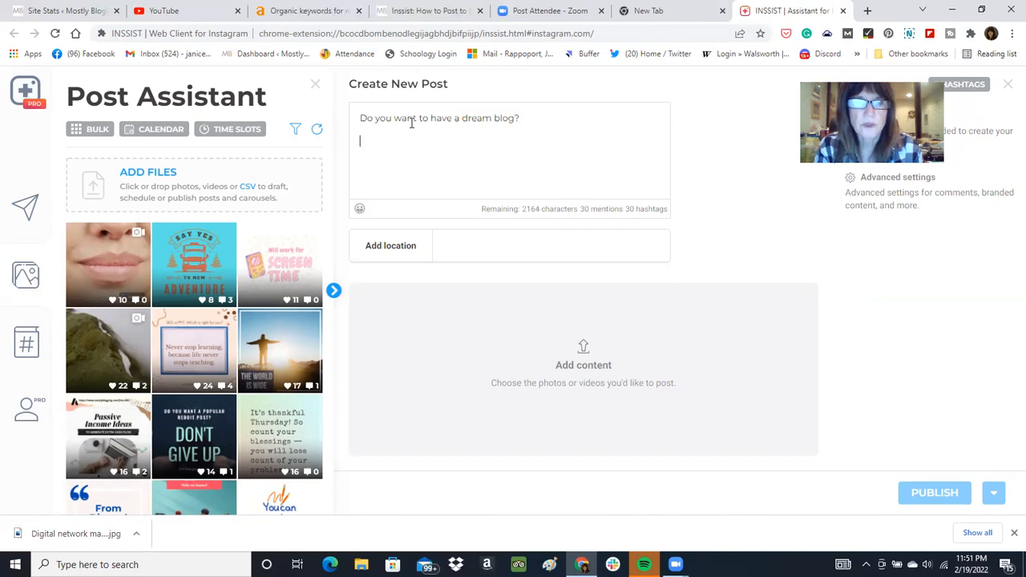
{"action": "type", "text": "You can "}
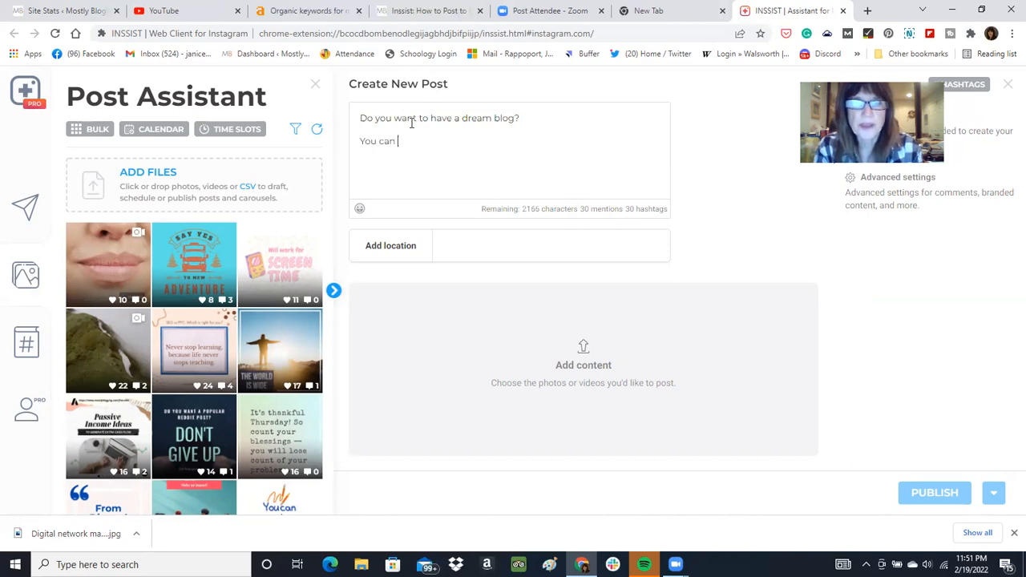
{"action": "type", "text": "have one with the"}
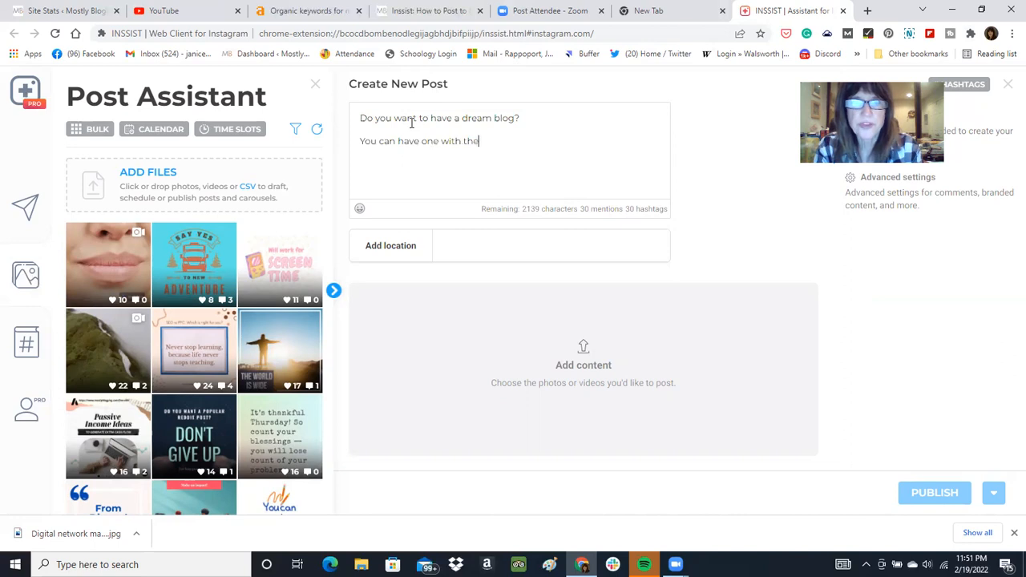
{"action": "type", "text": " tips in thi"}
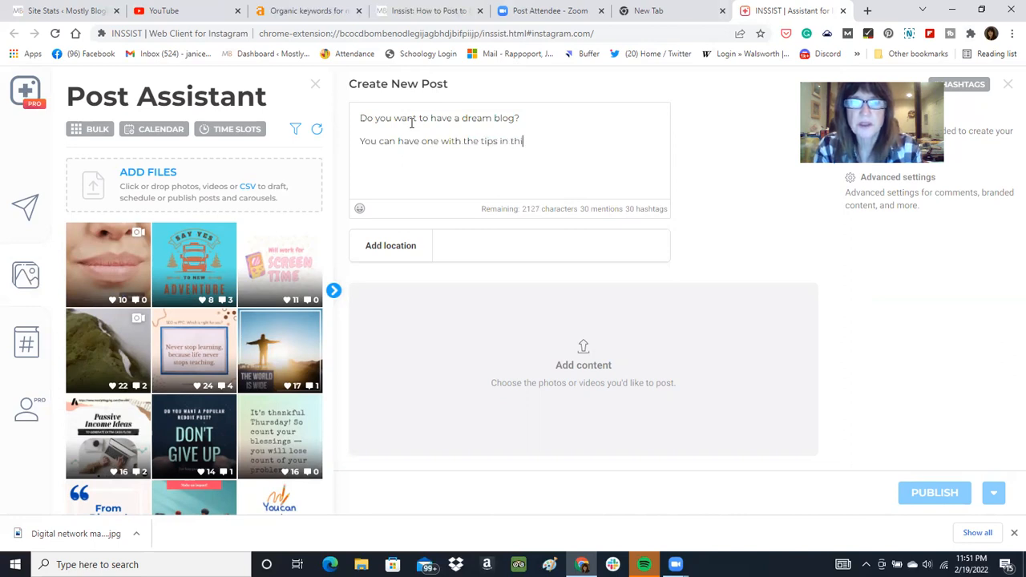
{"action": "type", "text": "s video."}
{"action": "key", "text": "Return"}
{"action": "key", "text": "Return"}
Add the caption lines "Follow them today to have your dream blog come true!" and "Share with other bloggers so they can run their dream blogs also.".
{"action": "type", "text": "Follow them today to have your dream blog come true!"}
{"action": "key", "text": "Return"}
{"action": "type", "text": "Sha"}
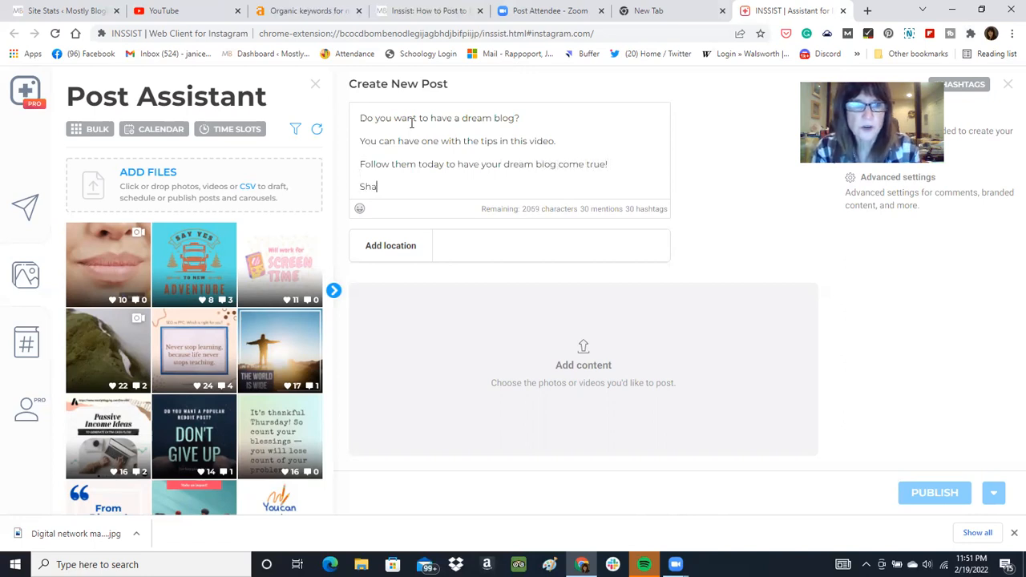
{"action": "type", "text": "re with other b"}
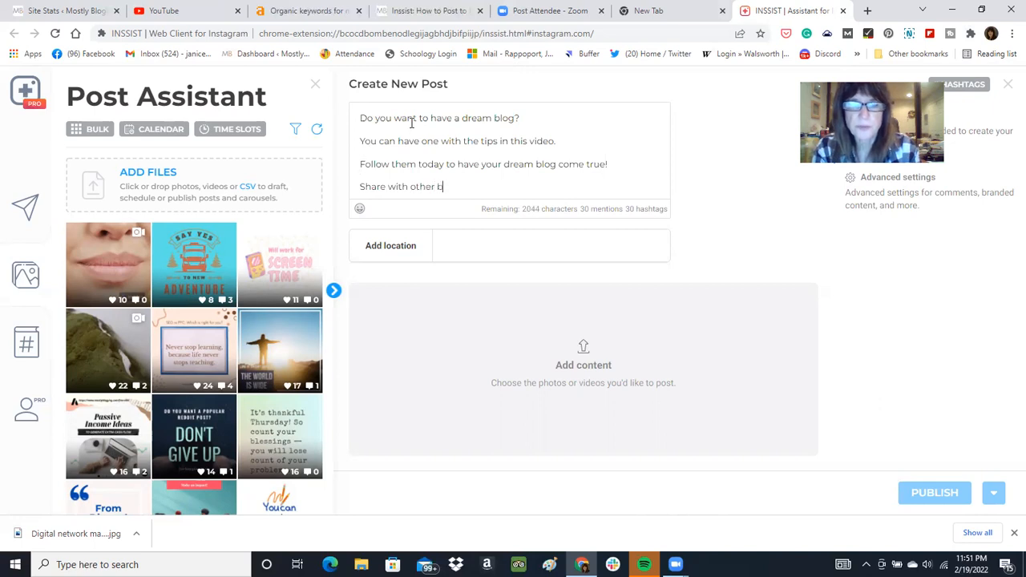
{"action": "type", "text": "loggers so th"}
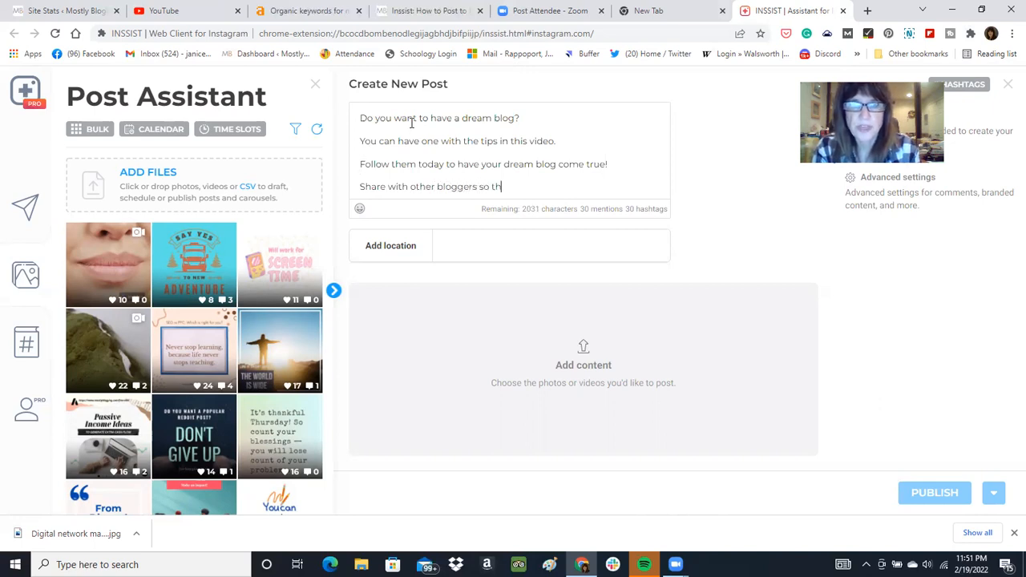
{"action": "type", "text": "ey can ru"}
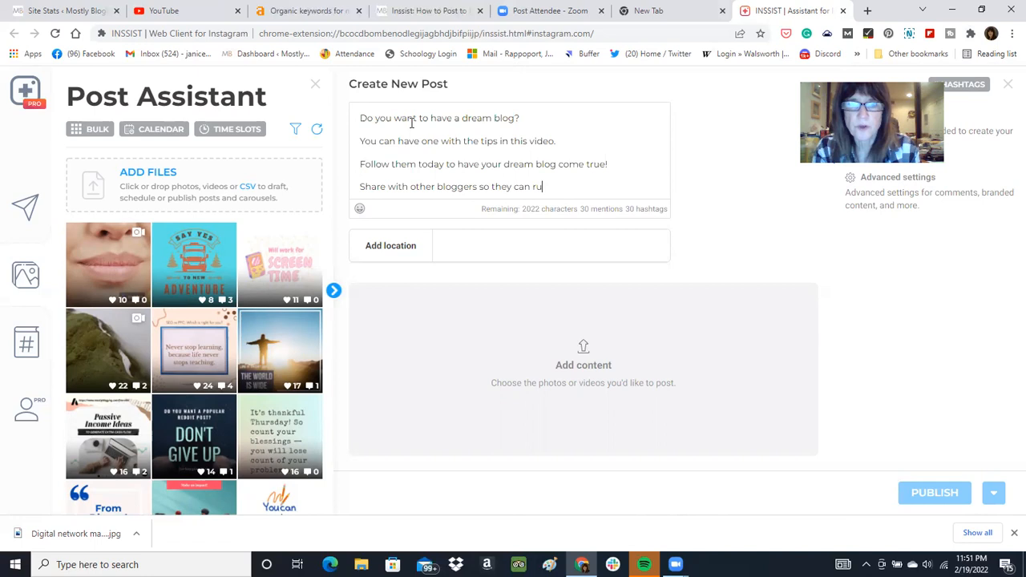
{"action": "type", "text": "n their dream blogs also."}
{"action": "key", "text": "Return"}
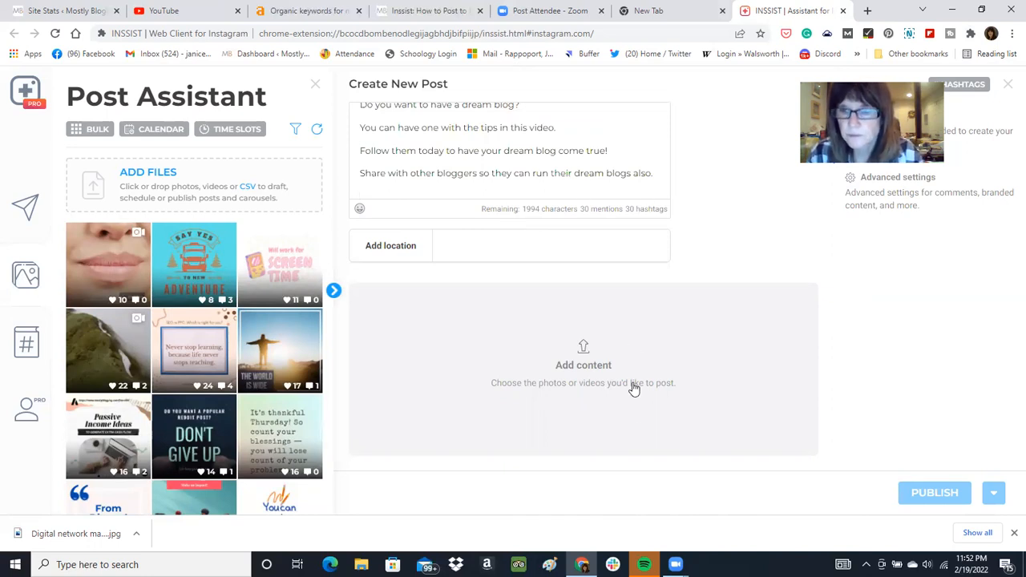
Add the suggested hashtags #motivation, #blogger, #bloggingcommunity, #instadaily and #picoftheday to the caption.
{"action": "left_click", "coordinate": [962, 84]}
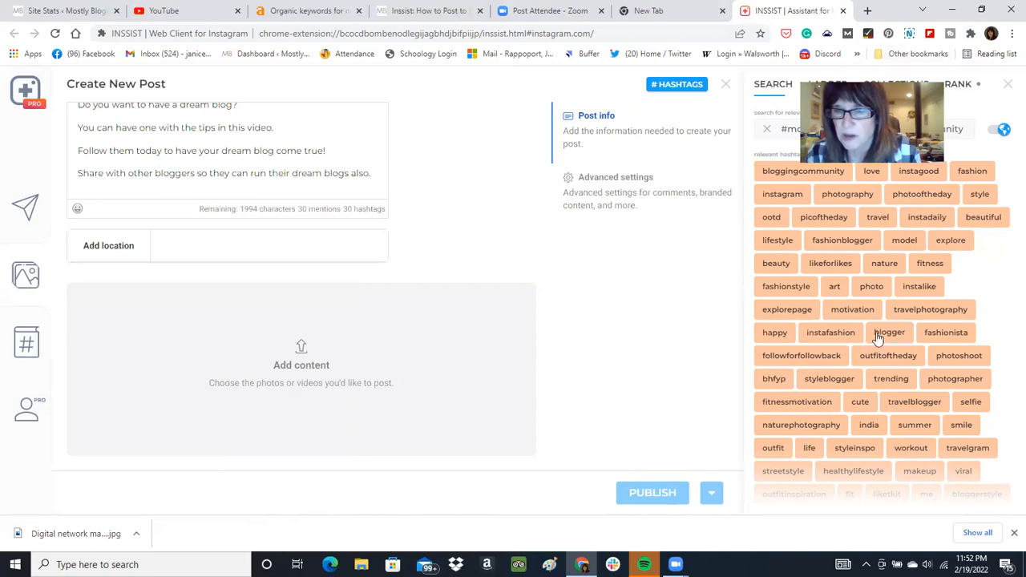
{"action": "mouse_move", "coordinate": [839, 318]}
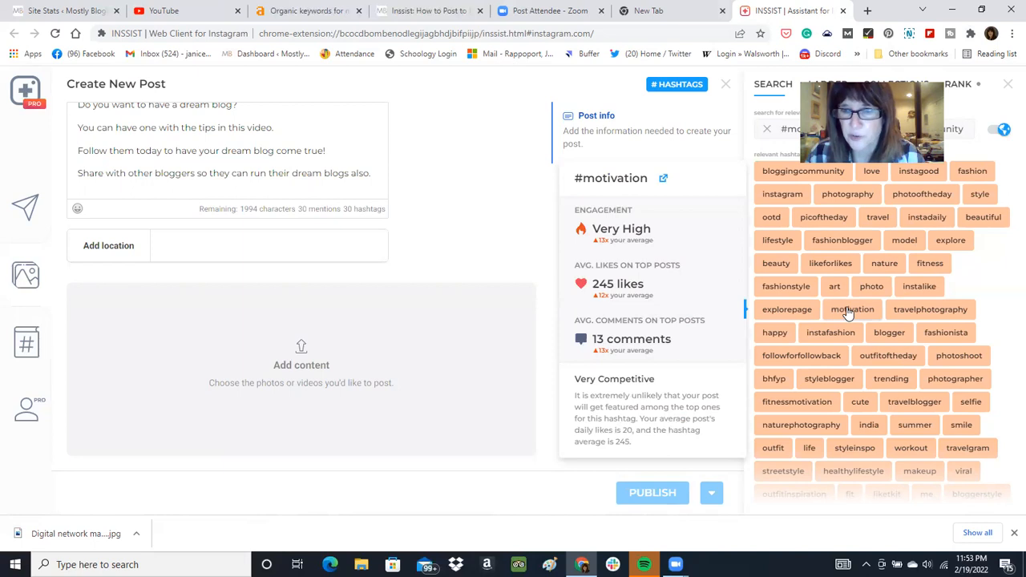
{"action": "left_click", "coordinate": [848, 311]}
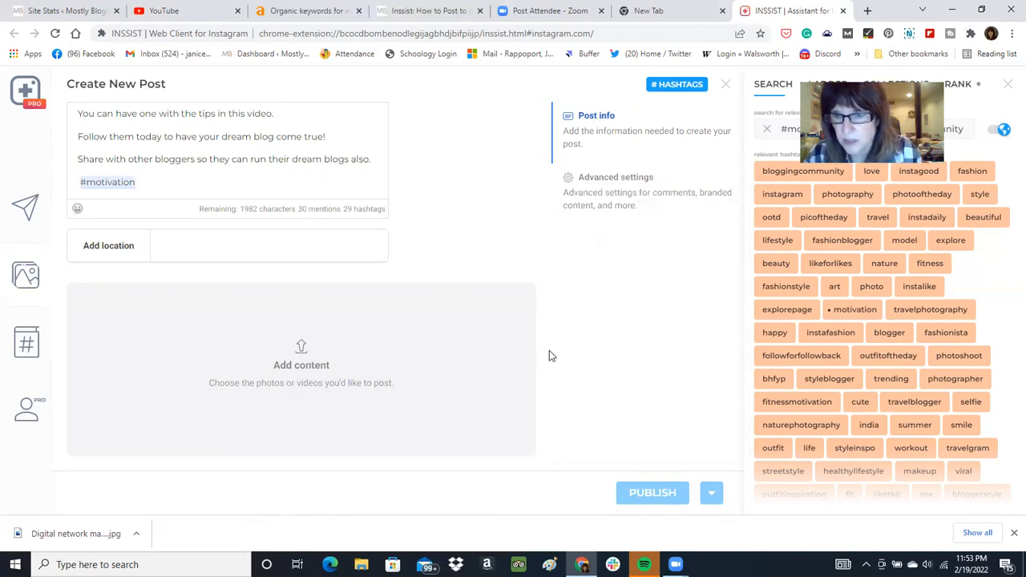
{"action": "left_click", "coordinate": [896, 333]}
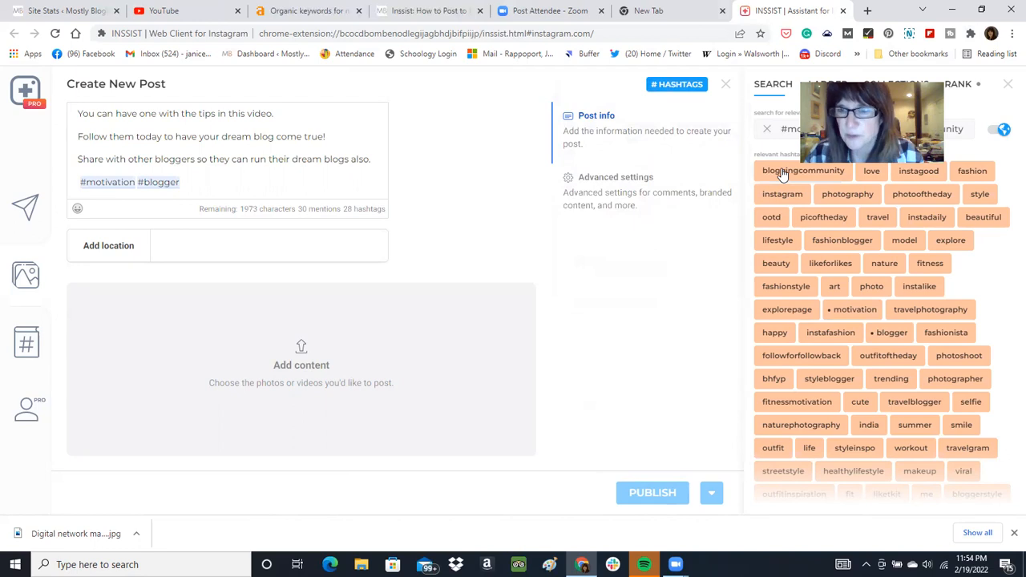
{"action": "mouse_move", "coordinate": [784, 175]}
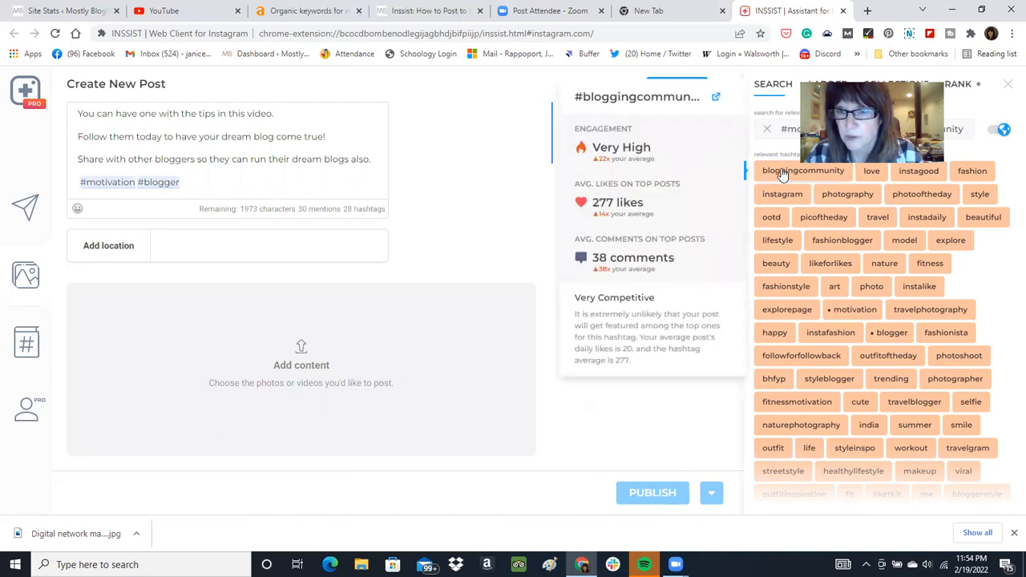
{"action": "left_click", "coordinate": [784, 175]}
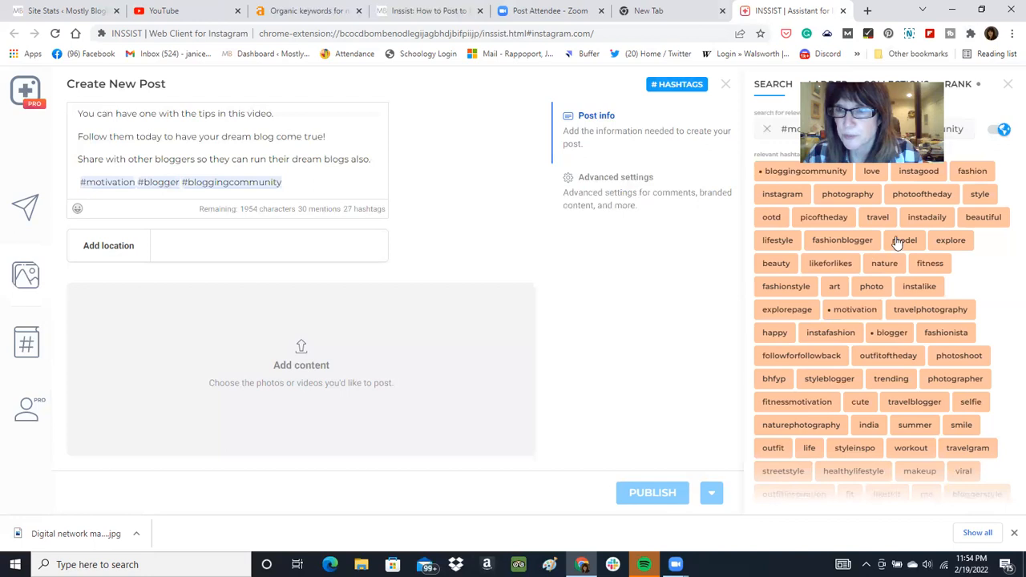
{"action": "mouse_move", "coordinate": [928, 220]}
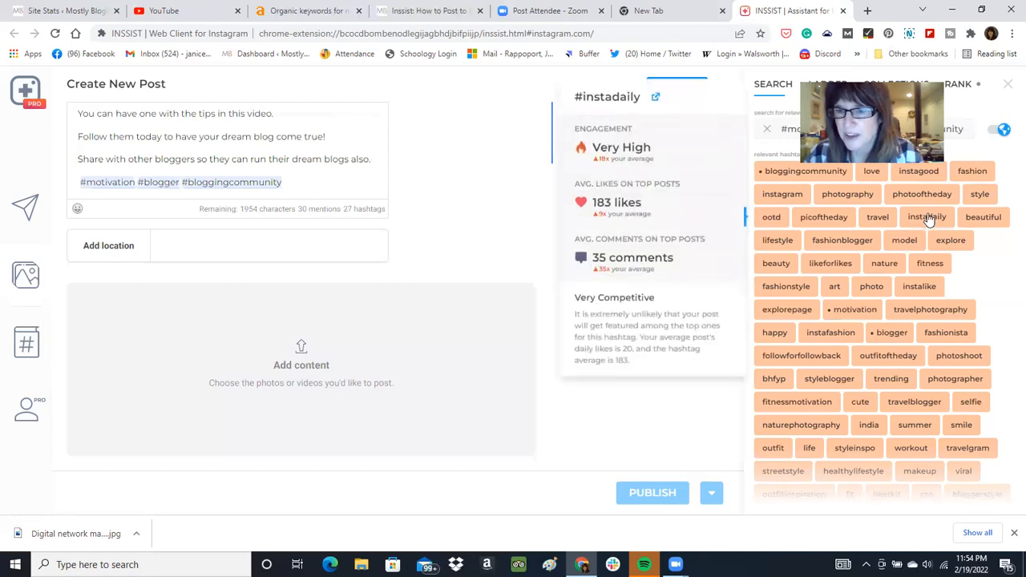
{"action": "left_click", "coordinate": [928, 218]}
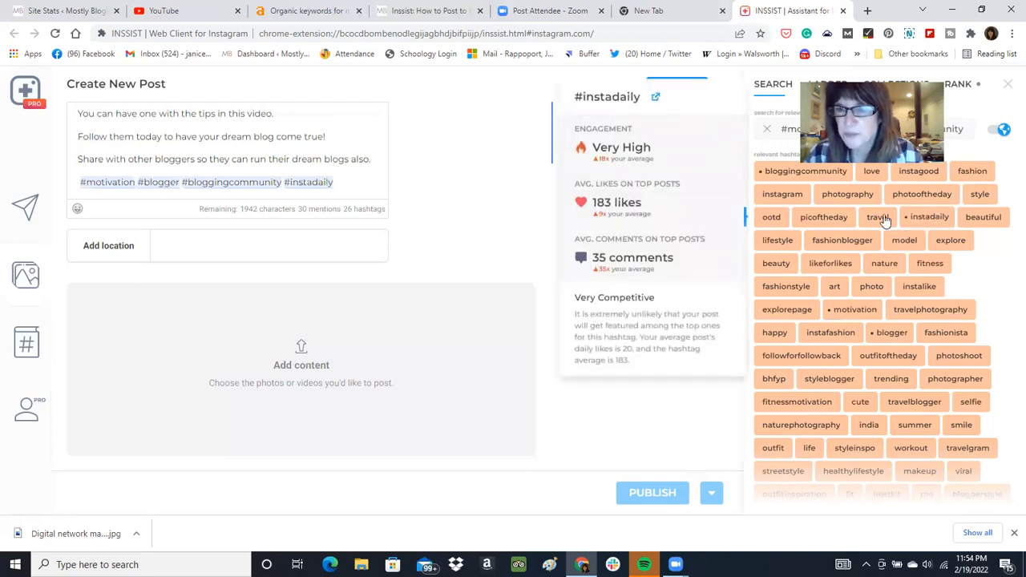
{"action": "left_click", "coordinate": [826, 218]}
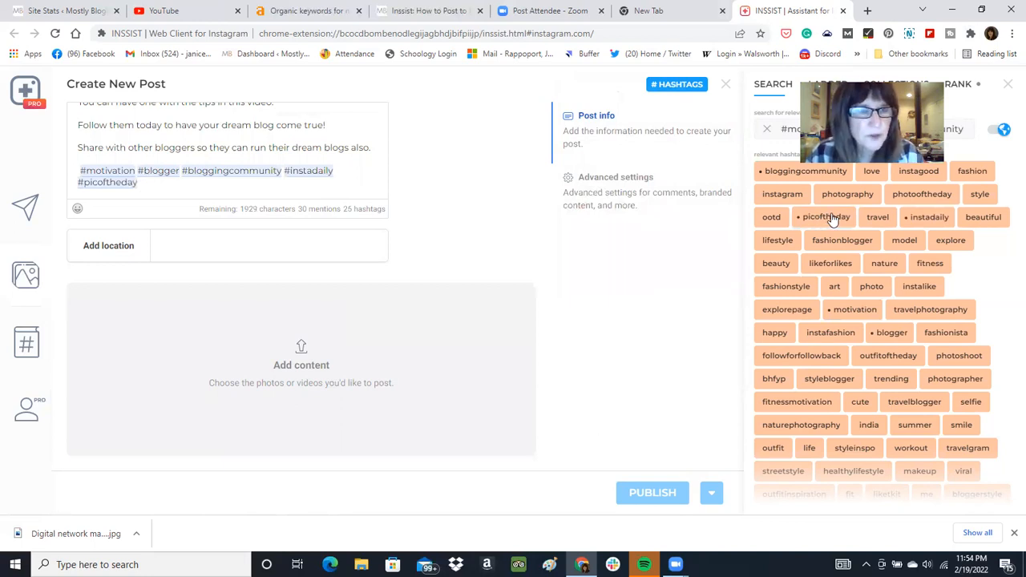
{"action": "mouse_move", "coordinate": [924, 221]}
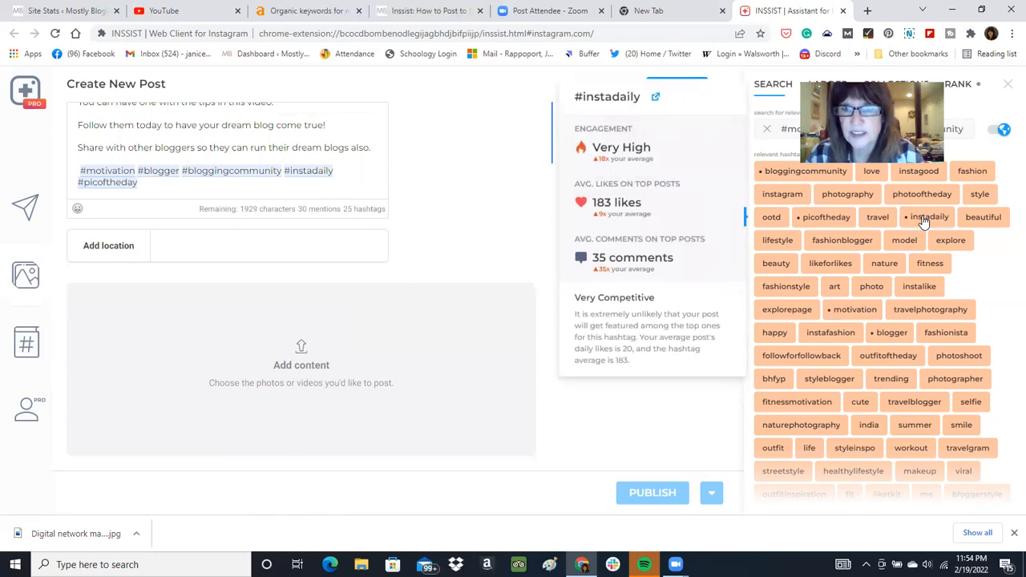
{"action": "mouse_move", "coordinate": [827, 219]}
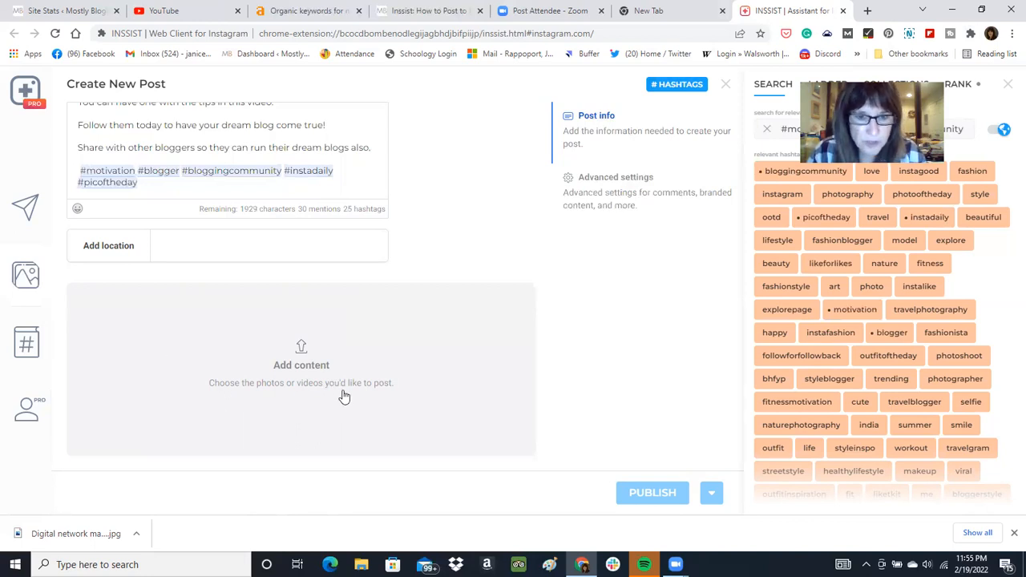
Upload the video Dream_Blogs.mp4 from the Desktop folder as the post's content.
{"action": "left_click", "coordinate": [301, 347]}
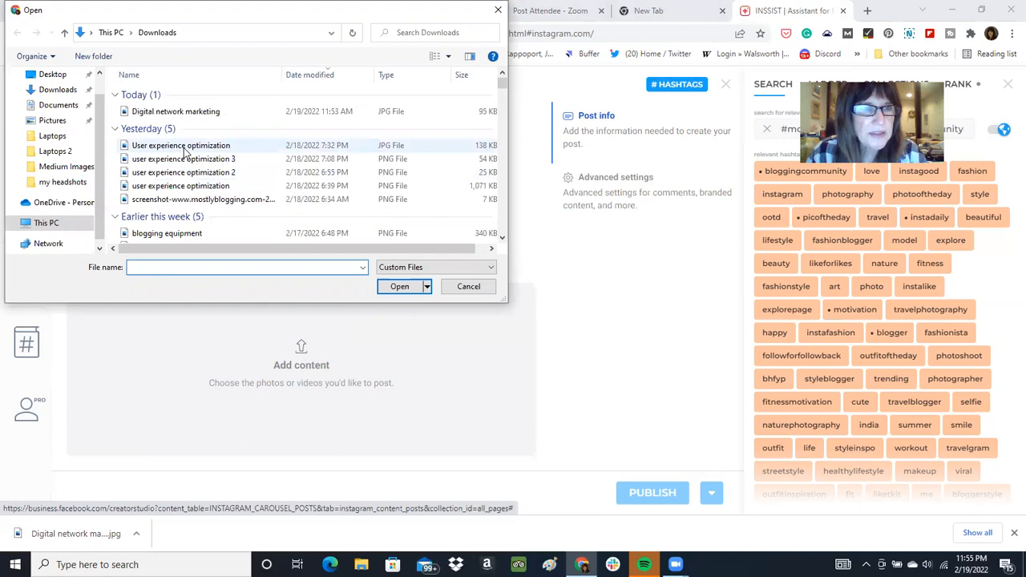
{"action": "left_click", "coordinate": [50, 74]}
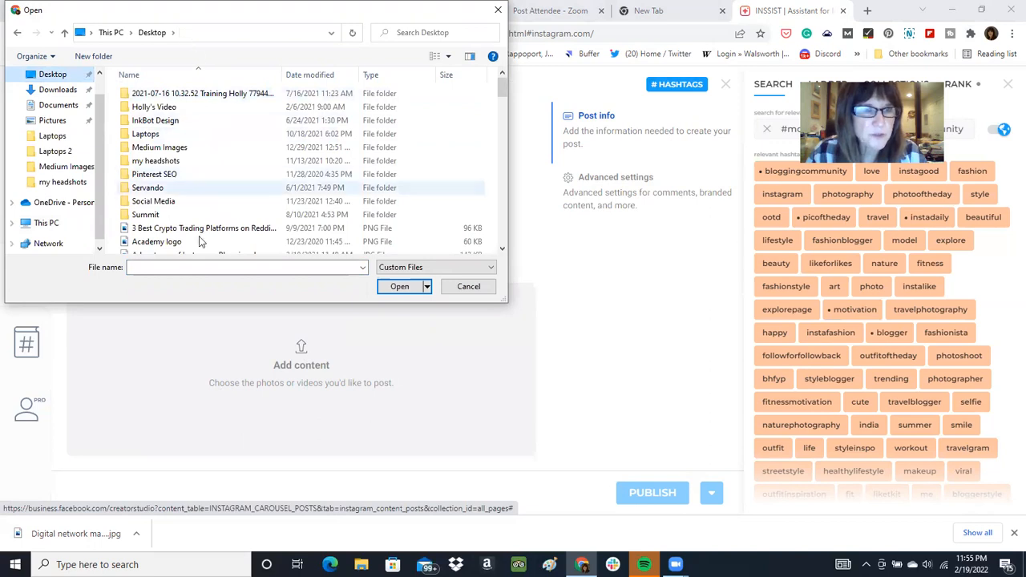
{"action": "left_click", "coordinate": [162, 268]}
{"action": "type", "text": "drea"}
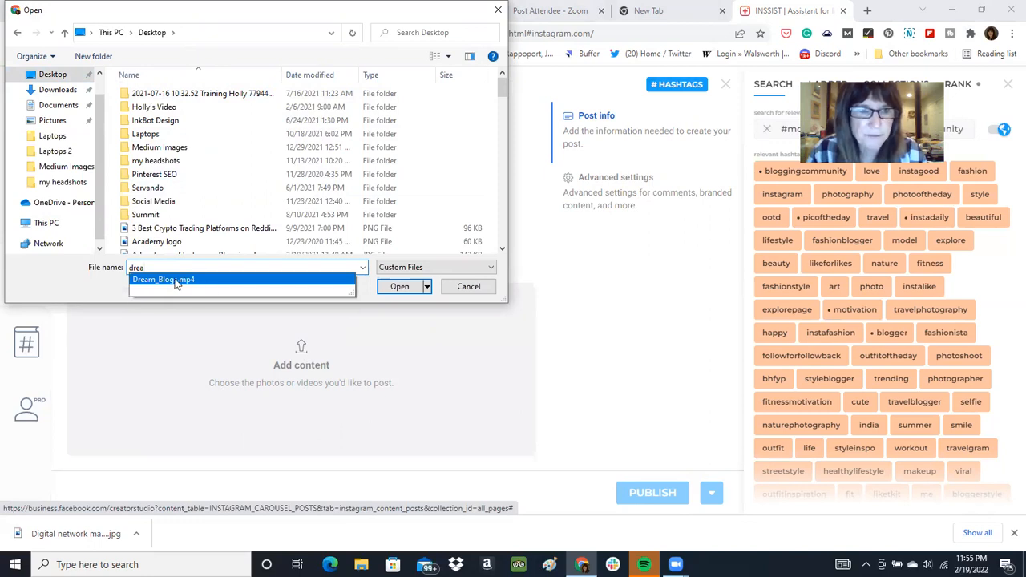
{"action": "left_click", "coordinate": [175, 280]}
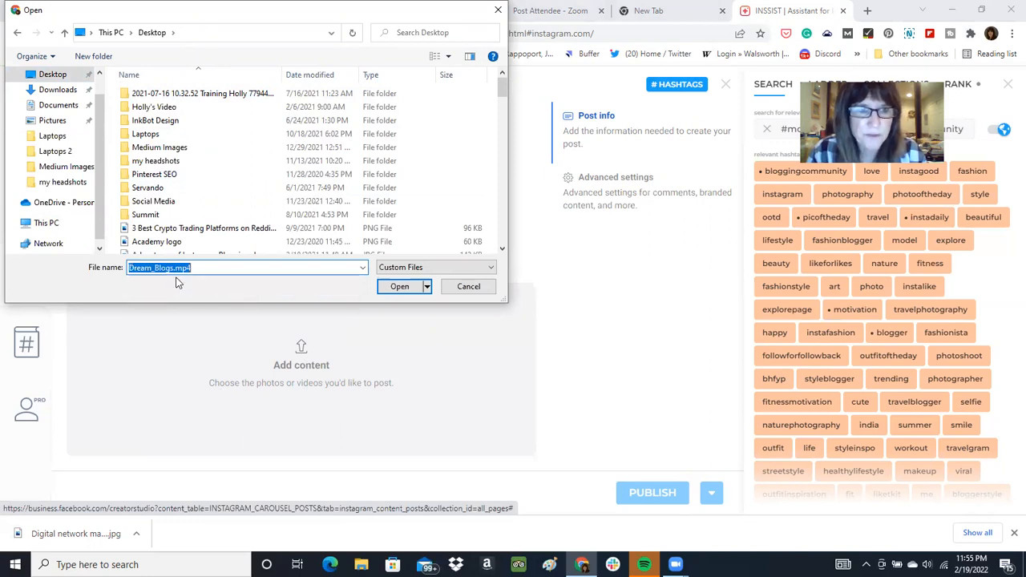
{"action": "left_click", "coordinate": [399, 287]}
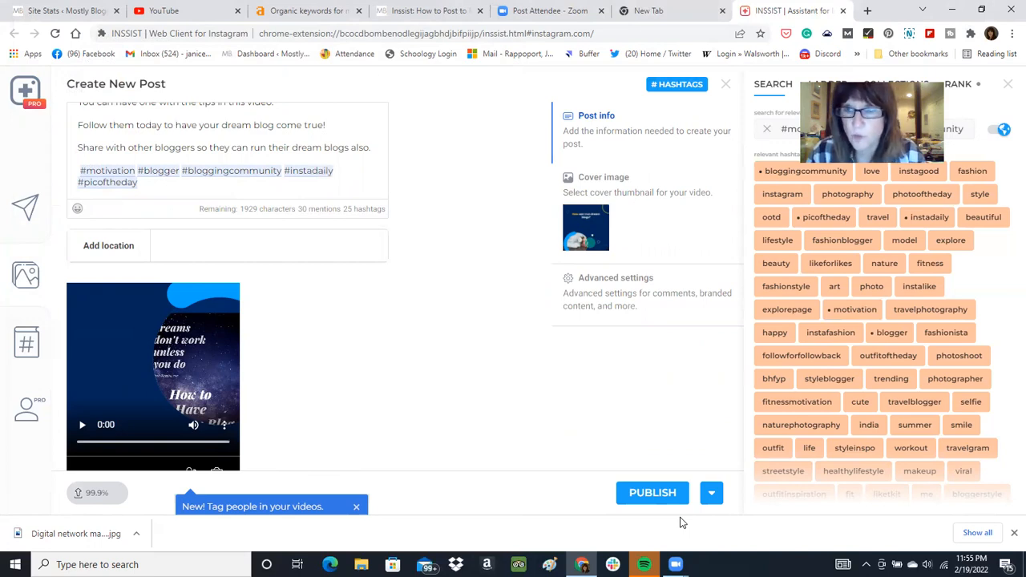
Set the post to be scheduled for February 21, 2022 at Midday, 16:00.
{"action": "left_click", "coordinate": [714, 494]}
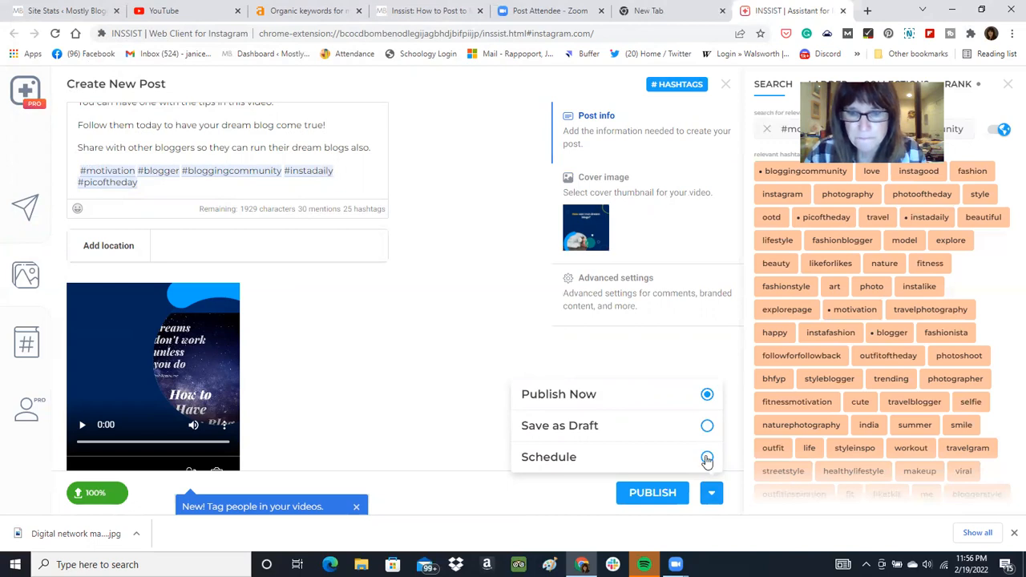
{"action": "left_click", "coordinate": [707, 458]}
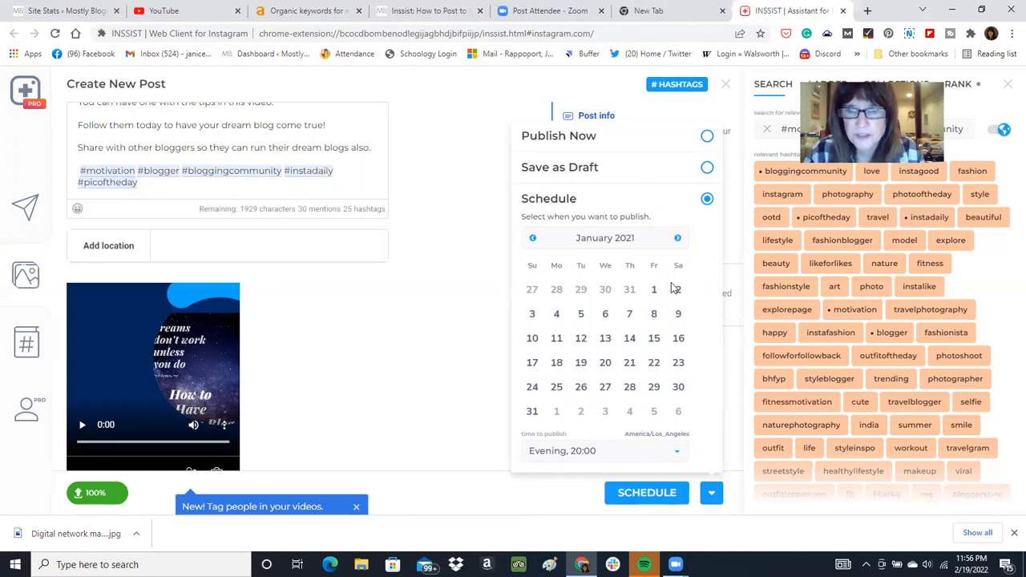
{"action": "left_click", "coordinate": [679, 239]}
{"action": "left_click", "coordinate": [679, 240]}
{"action": "left_click", "coordinate": [678, 240]}
{"action": "left_click", "coordinate": [679, 239]}
{"action": "left_click", "coordinate": [678, 240]}
{"action": "left_click", "coordinate": [679, 240]}
{"action": "left_click", "coordinate": [679, 240]}
{"action": "left_click", "coordinate": [678, 240]}
{"action": "left_click", "coordinate": [678, 240]}
{"action": "left_click", "coordinate": [678, 240]}
{"action": "left_click", "coordinate": [678, 239]}
{"action": "left_click", "coordinate": [679, 240]}
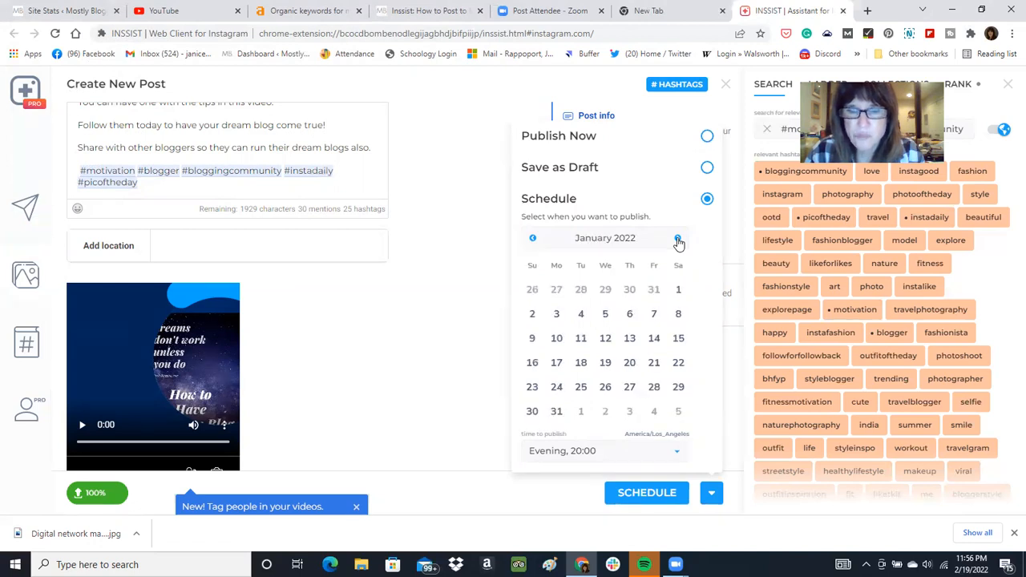
{"action": "left_click", "coordinate": [678, 240]}
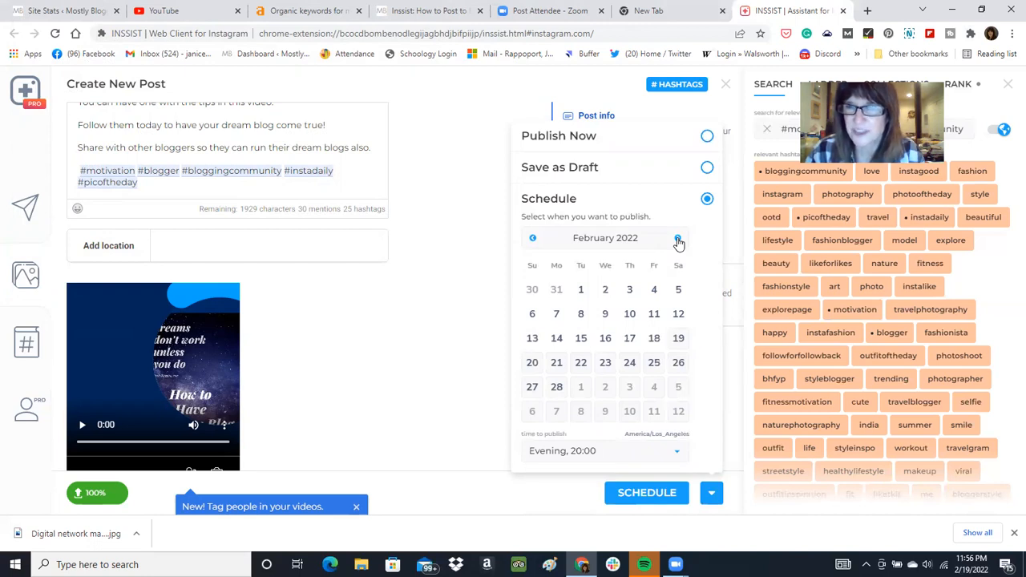
{"action": "left_click", "coordinate": [555, 365]}
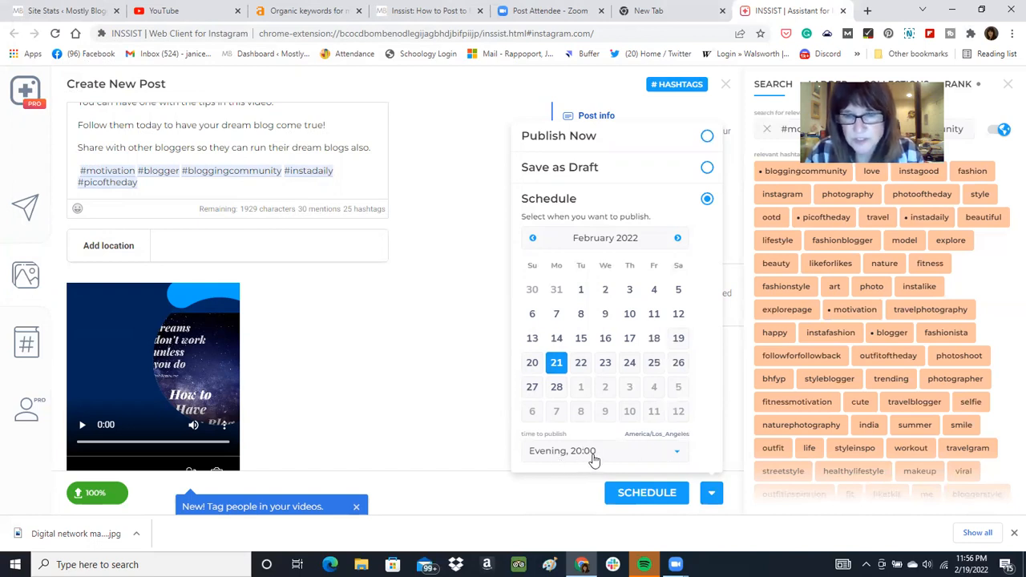
{"action": "left_click", "coordinate": [678, 456]}
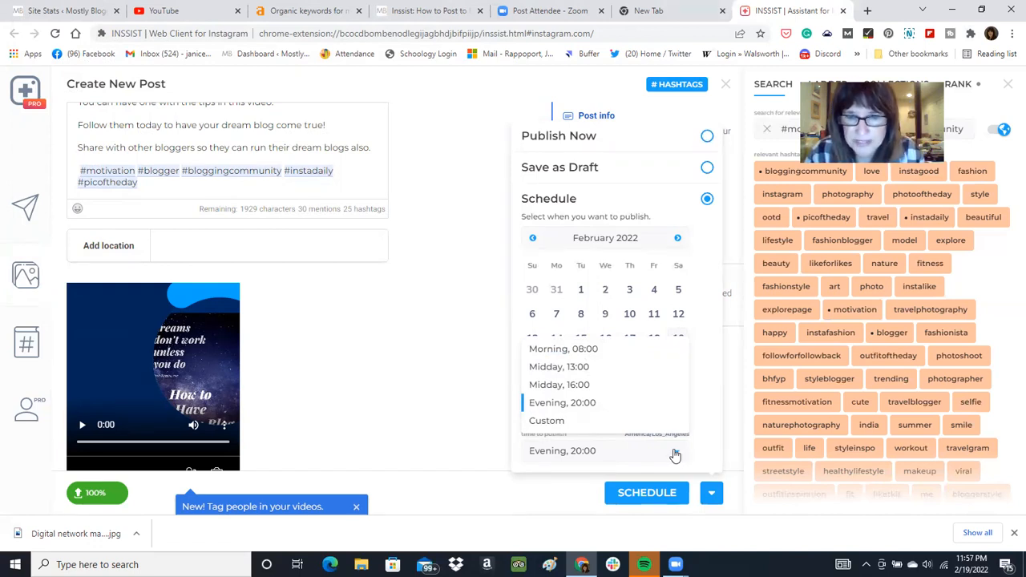
{"action": "left_click", "coordinate": [579, 387]}
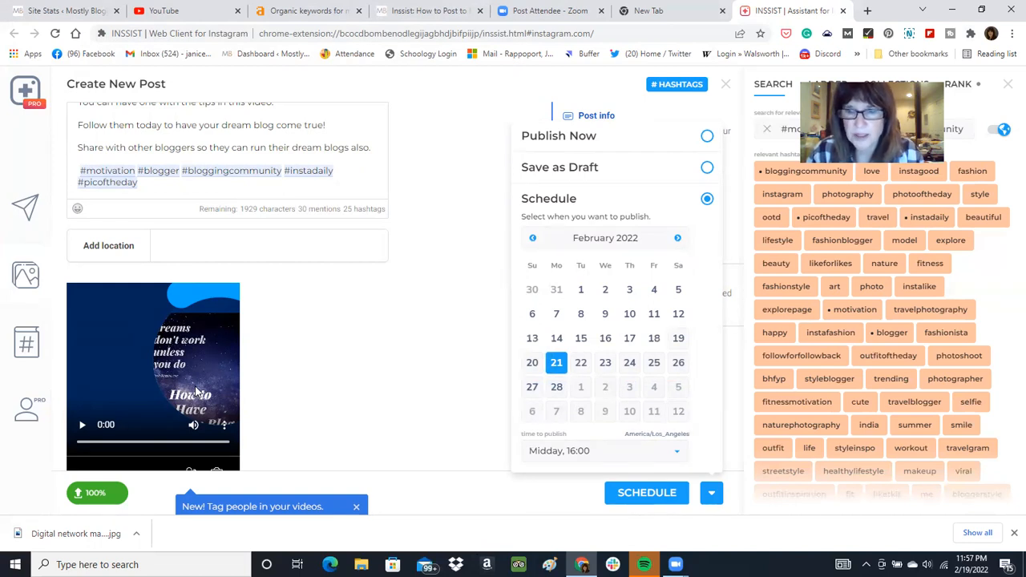
Add the hashtag #mostlyblogging at the end of the caption and submit the scheduled post.
{"action": "left_click", "coordinate": [164, 183]}
{"action": "type", "text": "#mostlyblogging"}
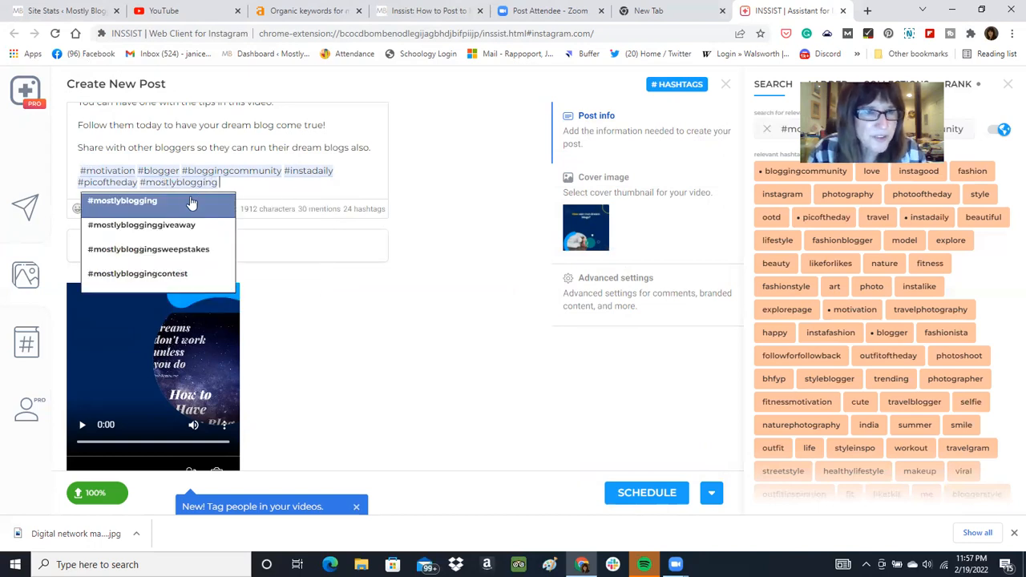
{"action": "left_click", "coordinate": [190, 208]}
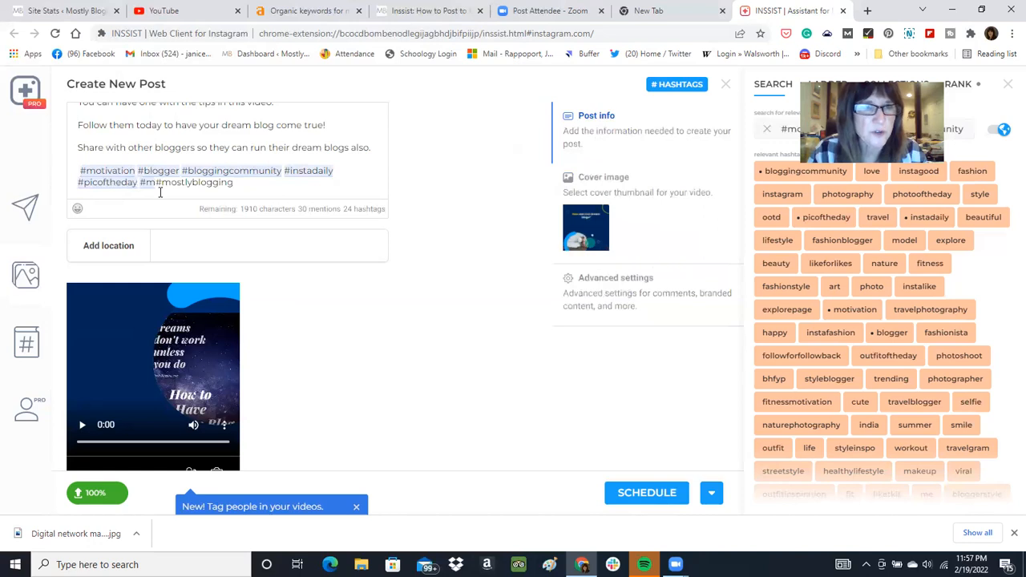
{"action": "left_click", "coordinate": [652, 495]}
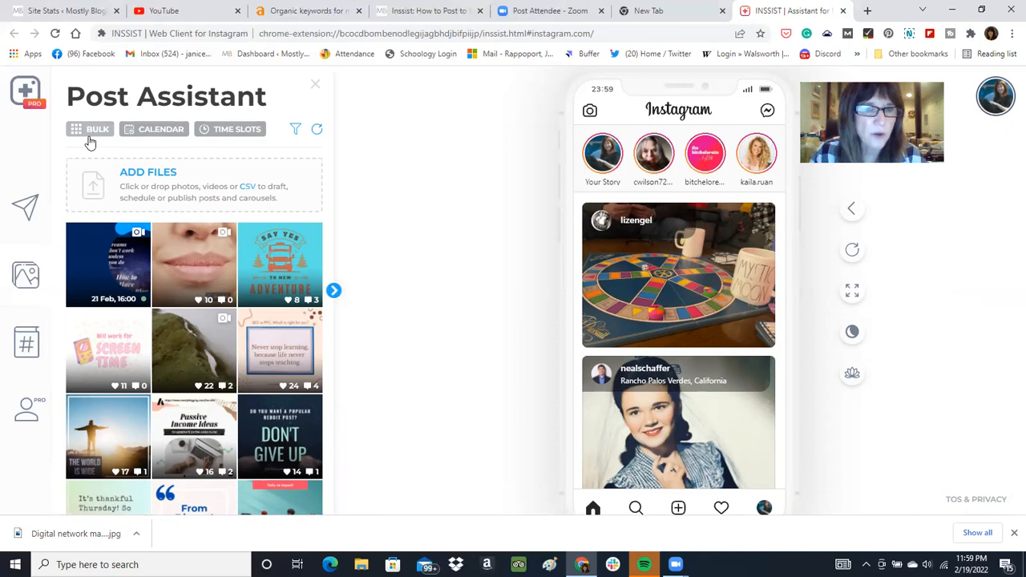
View the Direct Messages inbox and the PRO subscription plans with their feature comparison.
{"action": "left_click", "coordinate": [24, 207]}
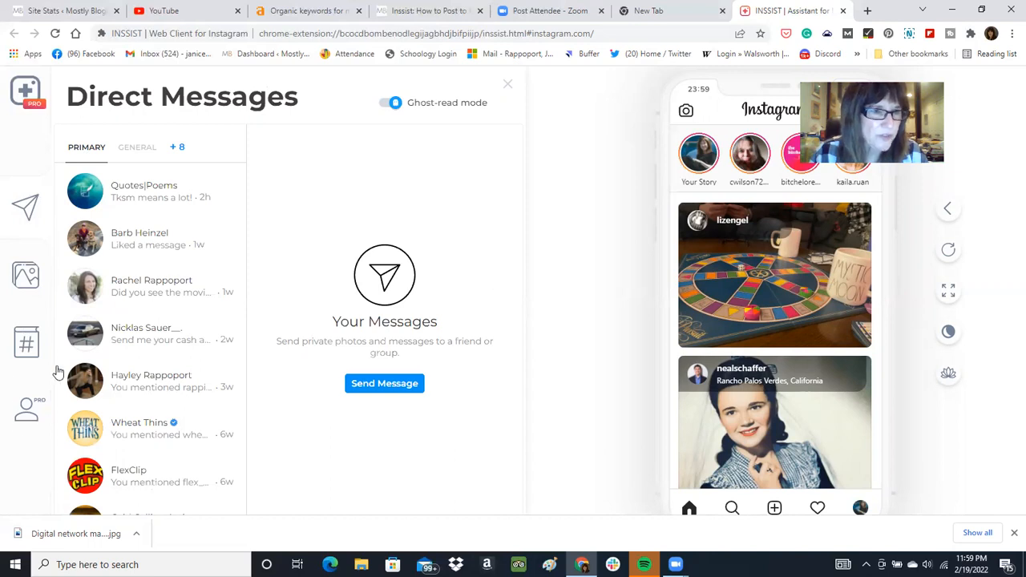
{"action": "left_click", "coordinate": [27, 413]}
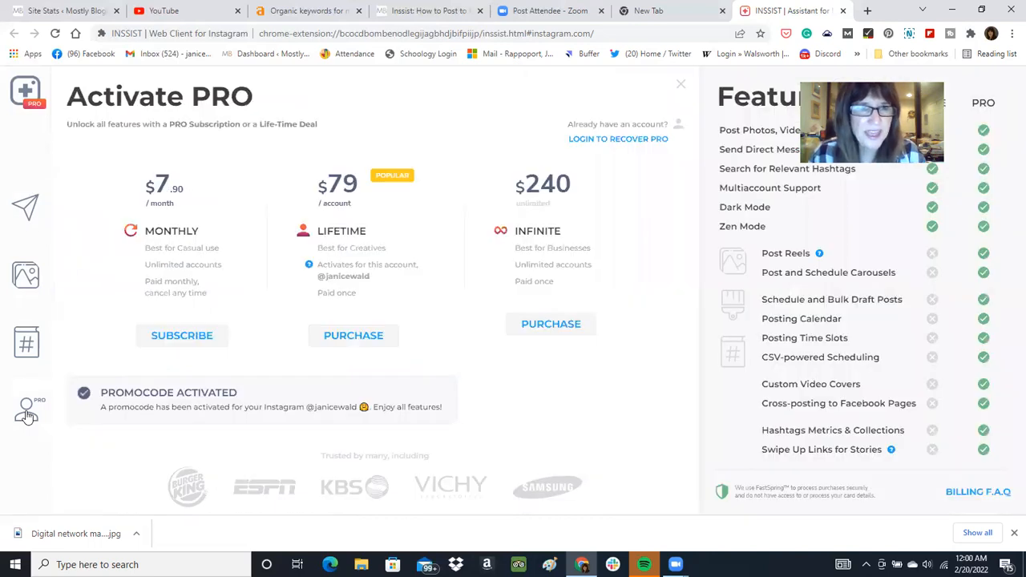